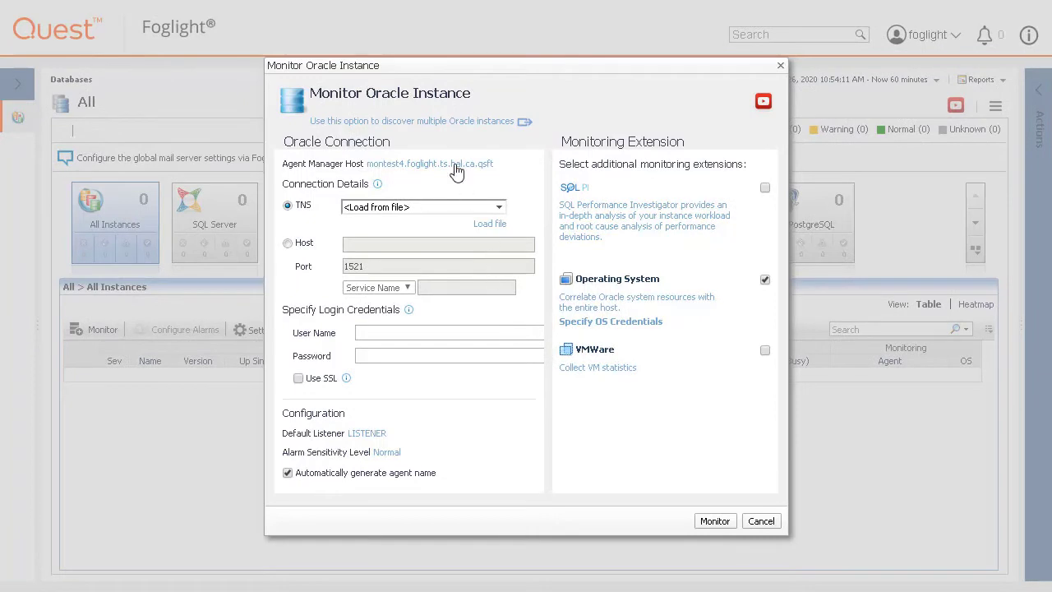
- Keep the current agent manager and switch the Oracle connection method from TNS to Host
click(430, 164)
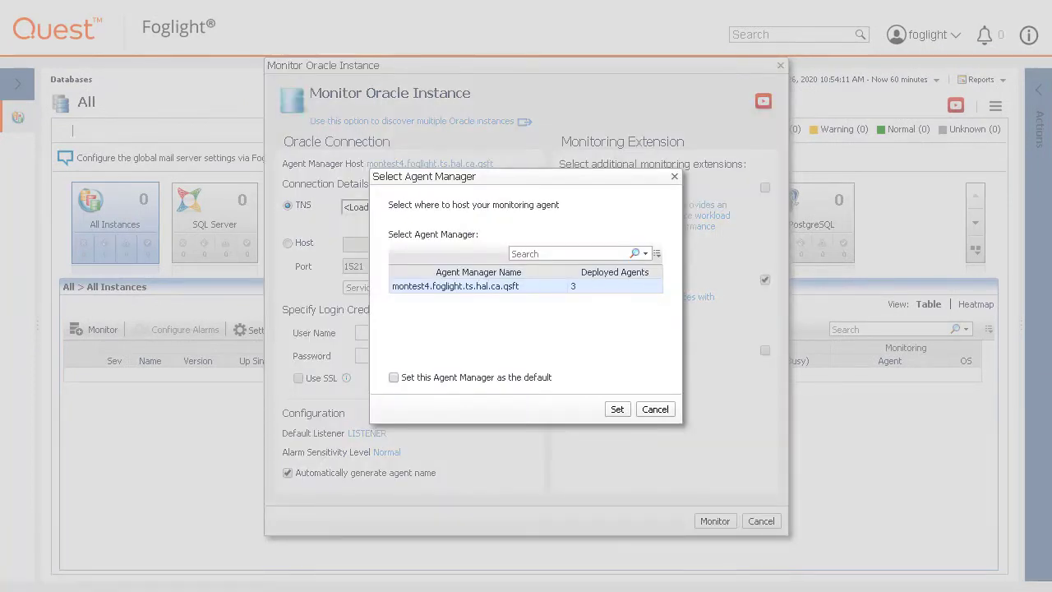
click(655, 408)
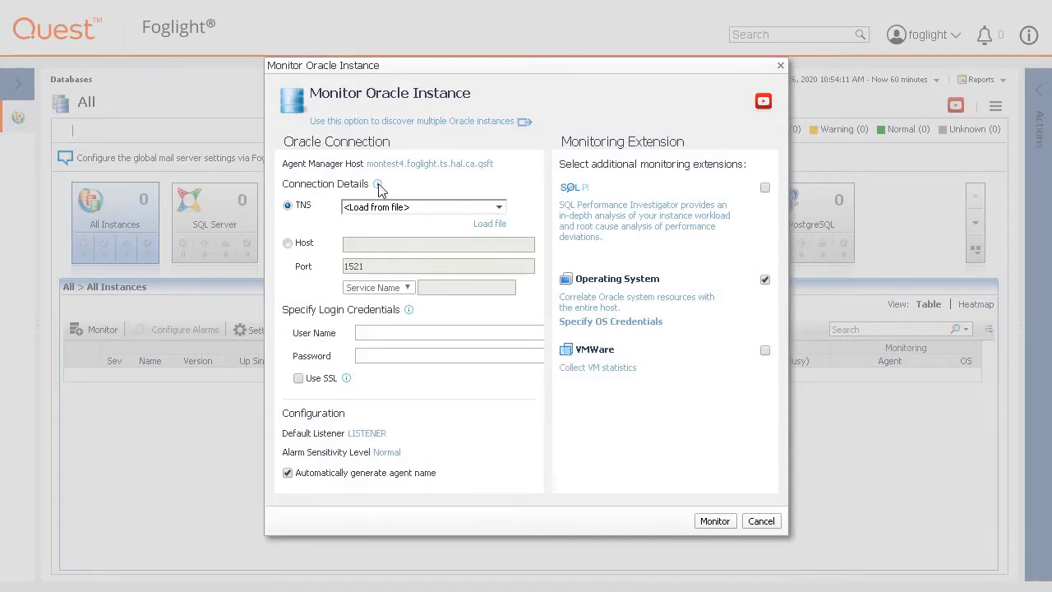
mouse_move(377, 183)
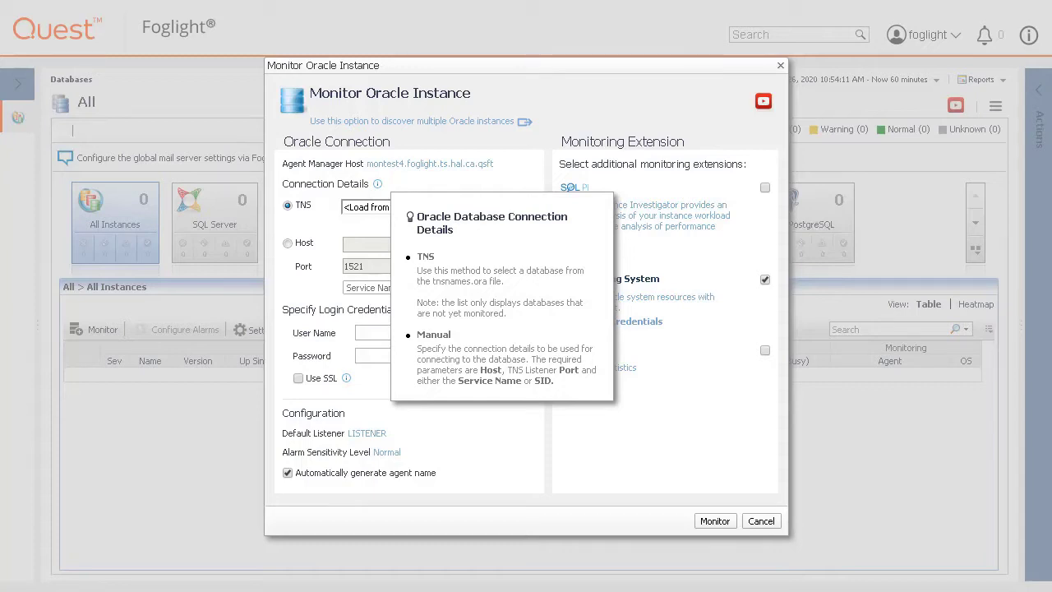
click(287, 242)
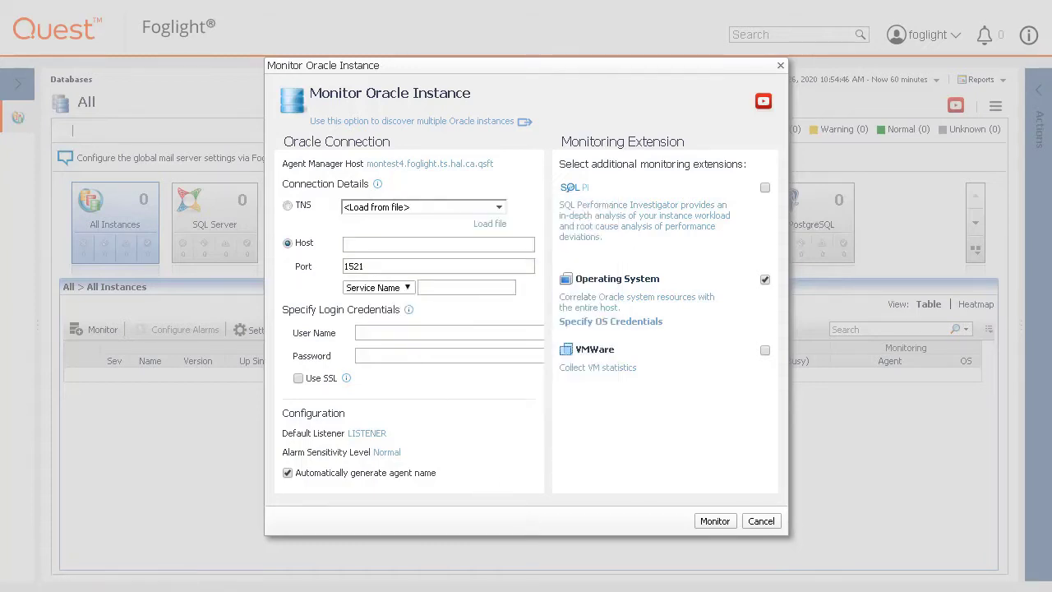
- Target host MONORA11GW and identify the instance by SID ORCLFOG
click(365, 244)
text(MONORA11GW)
click(406, 286)
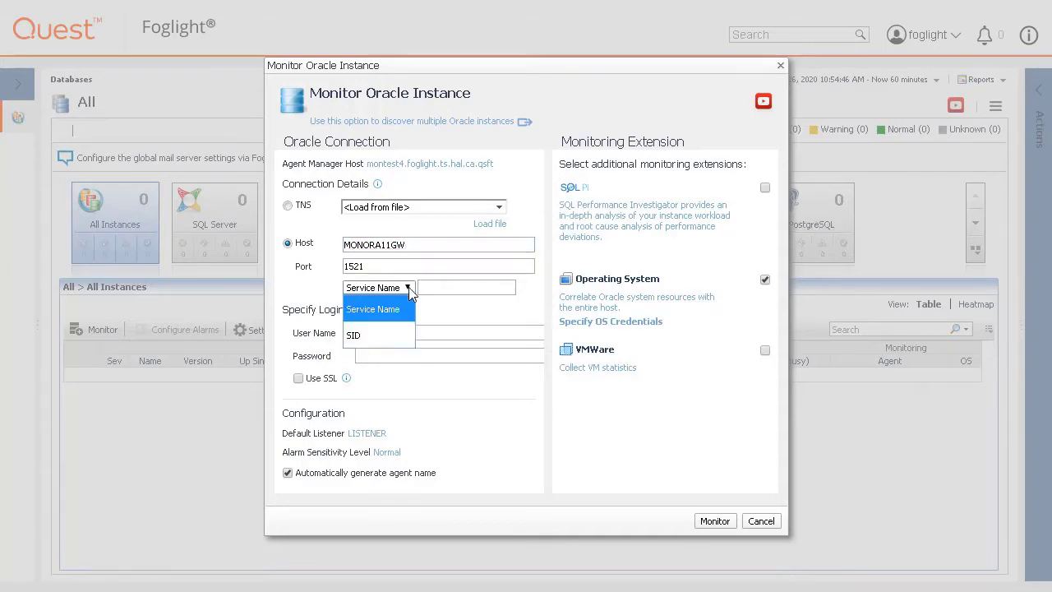
click(389, 329)
click(446, 286)
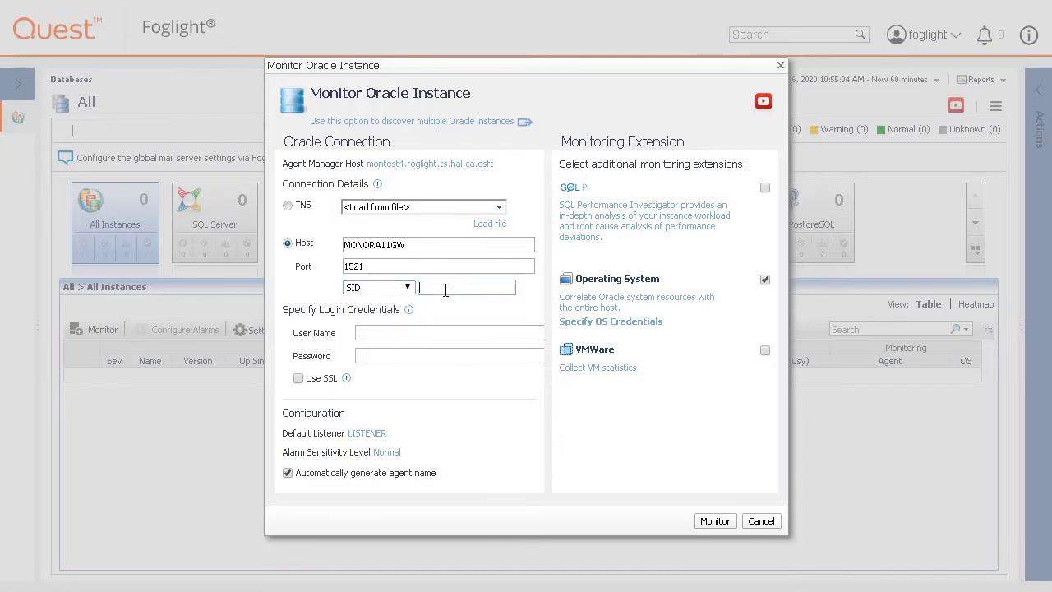
text(ORCLFOG)
- Fill in the monitoring user's name and password, and review the login and SSL help
click(409, 311)
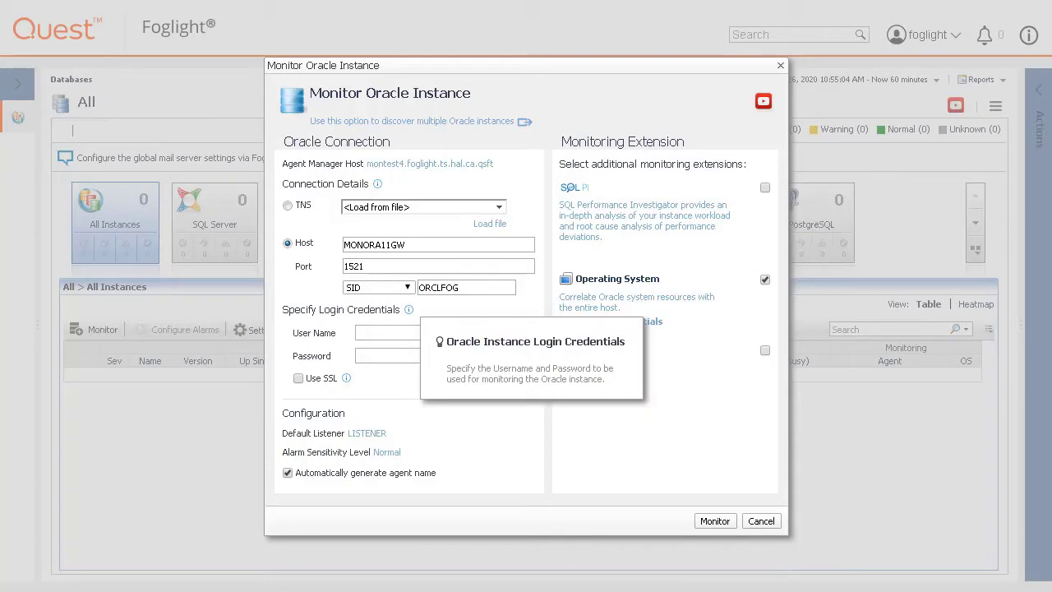
click(369, 332)
text(foglight)
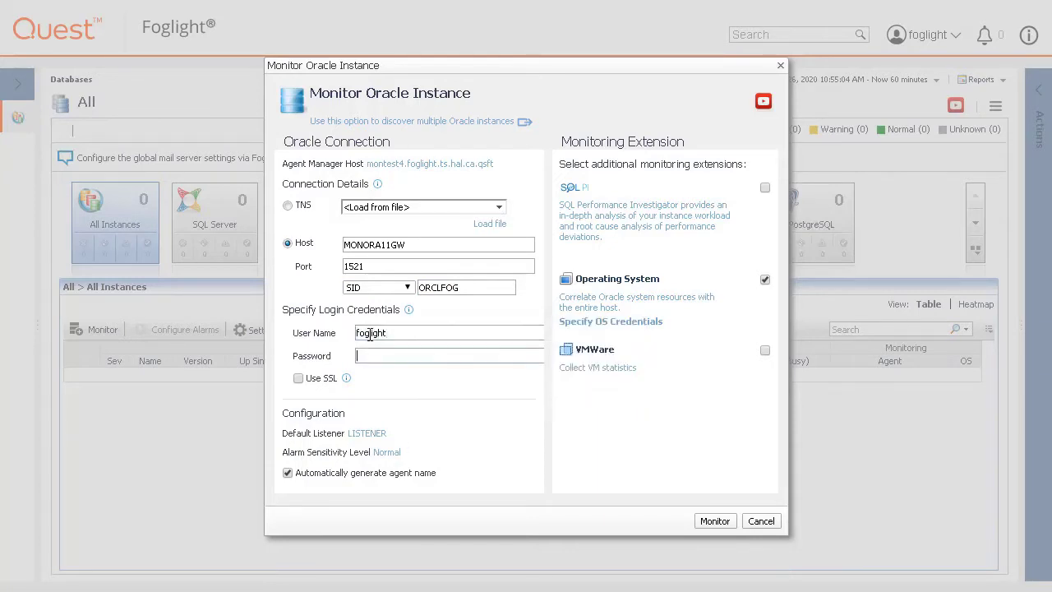
key(Tab)
text(foglight)
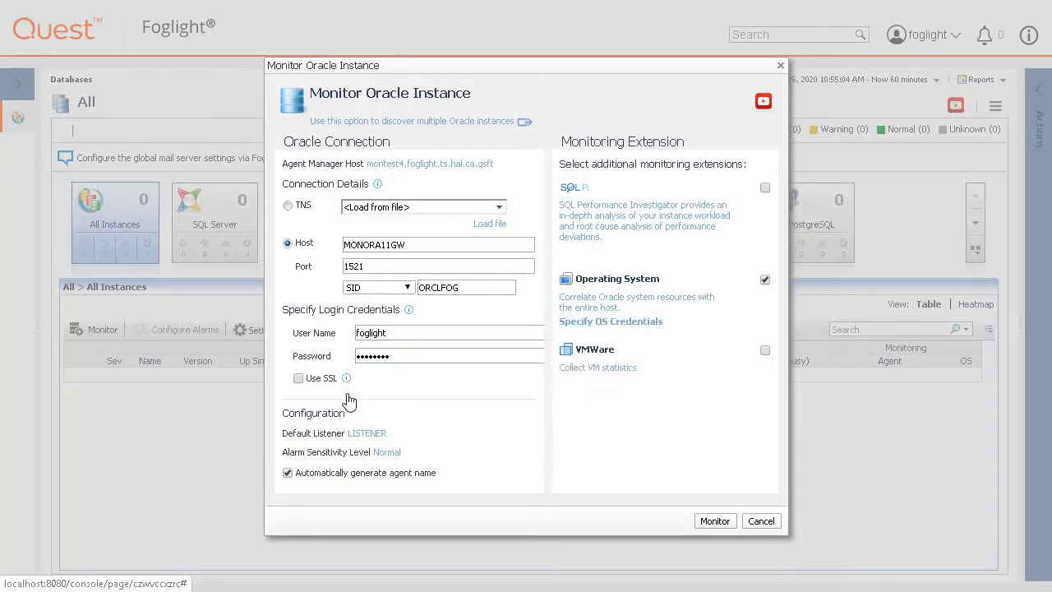
click(346, 378)
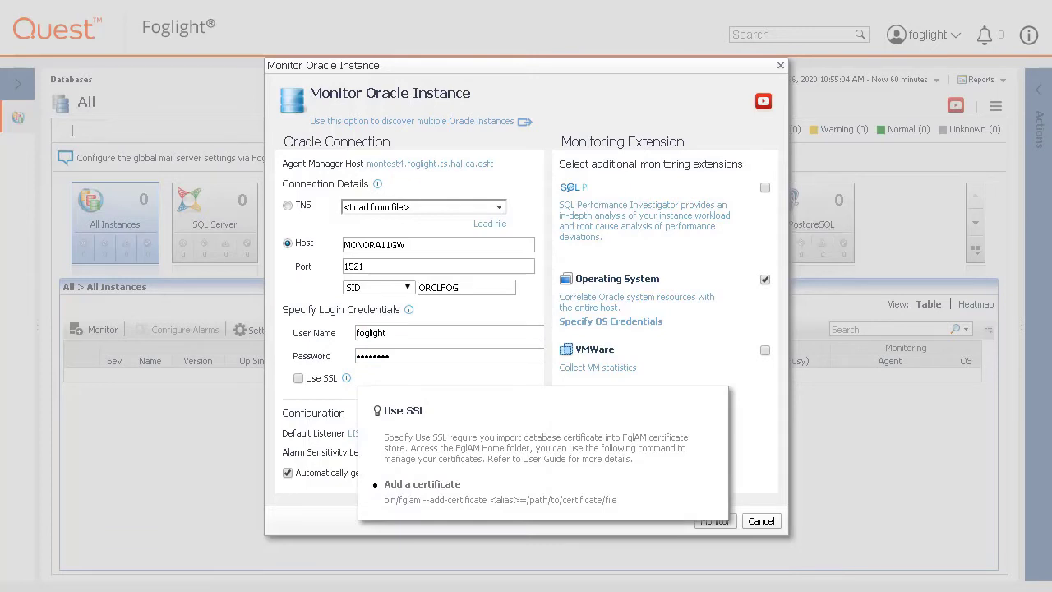
click(448, 441)
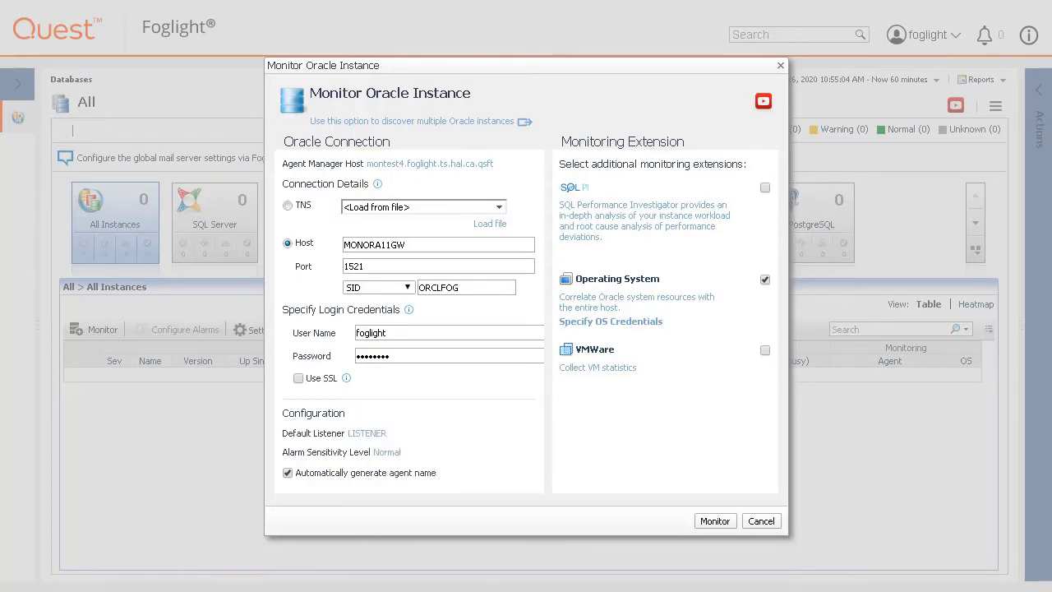
click(367, 433)
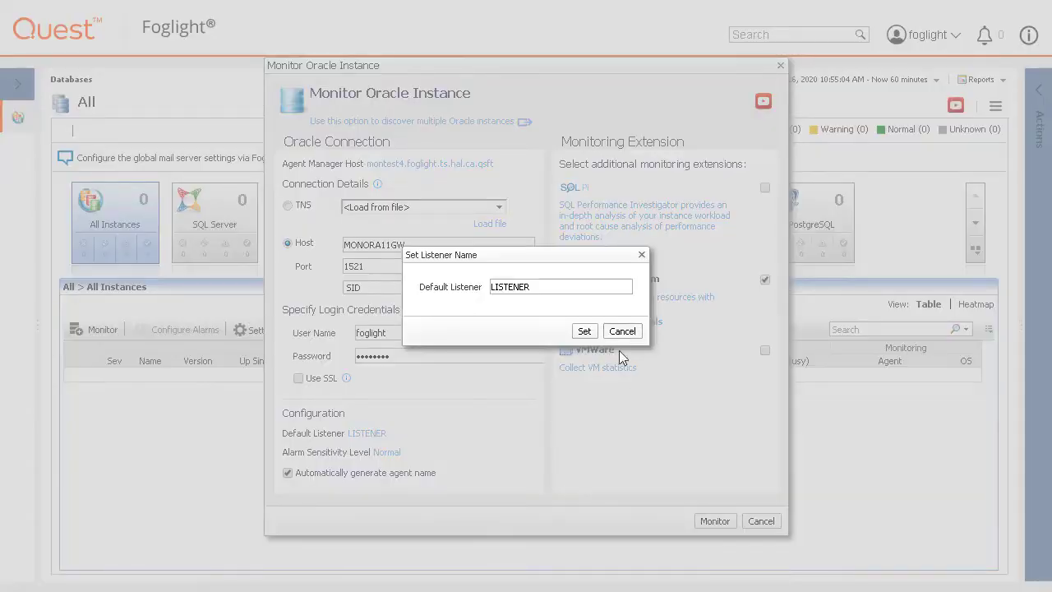
click(622, 331)
click(386, 451)
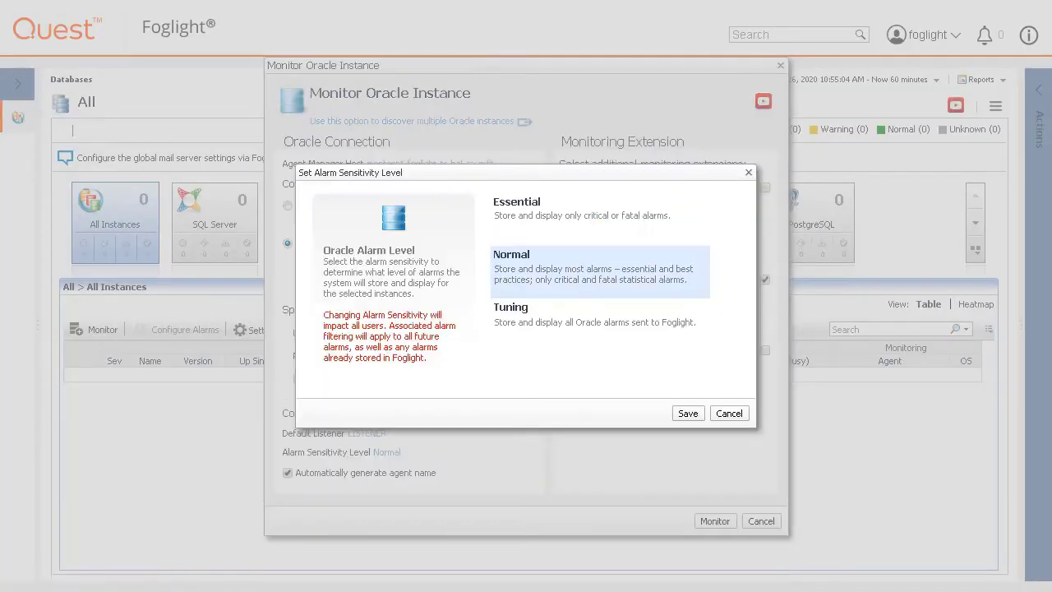
click(728, 415)
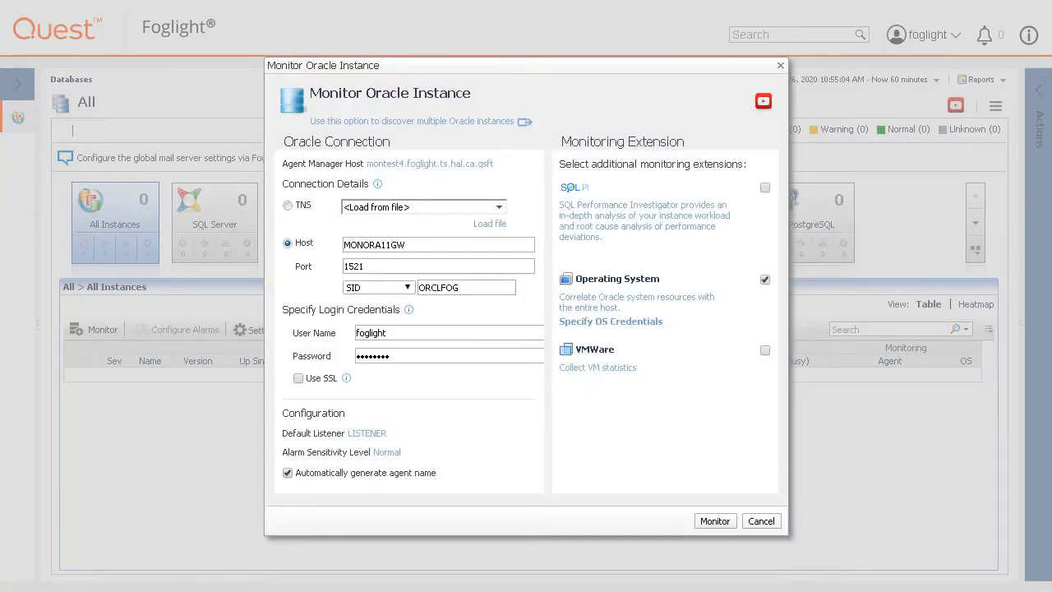
click(288, 473)
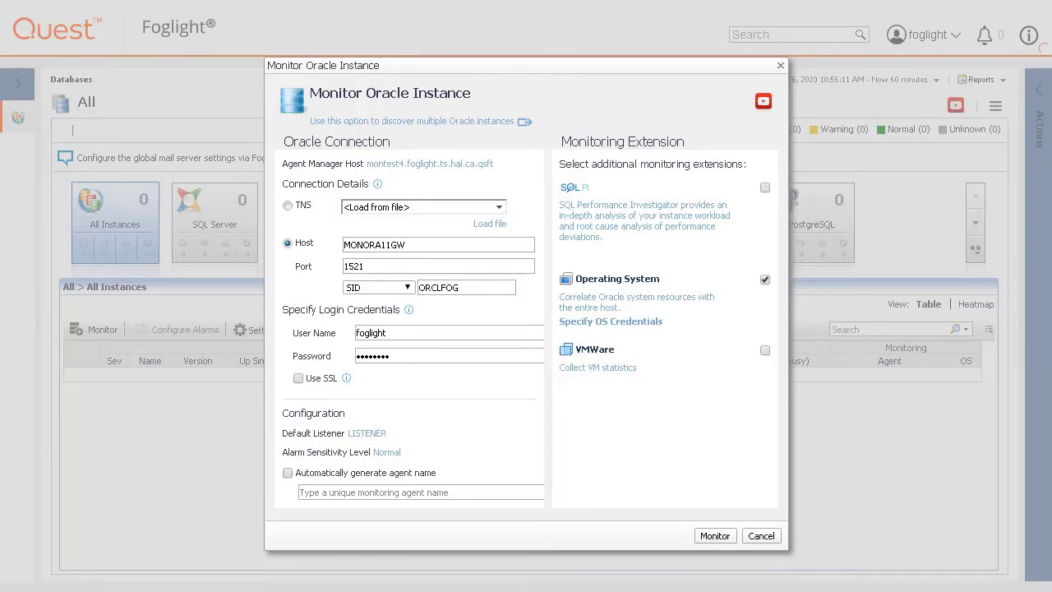
click(288, 472)
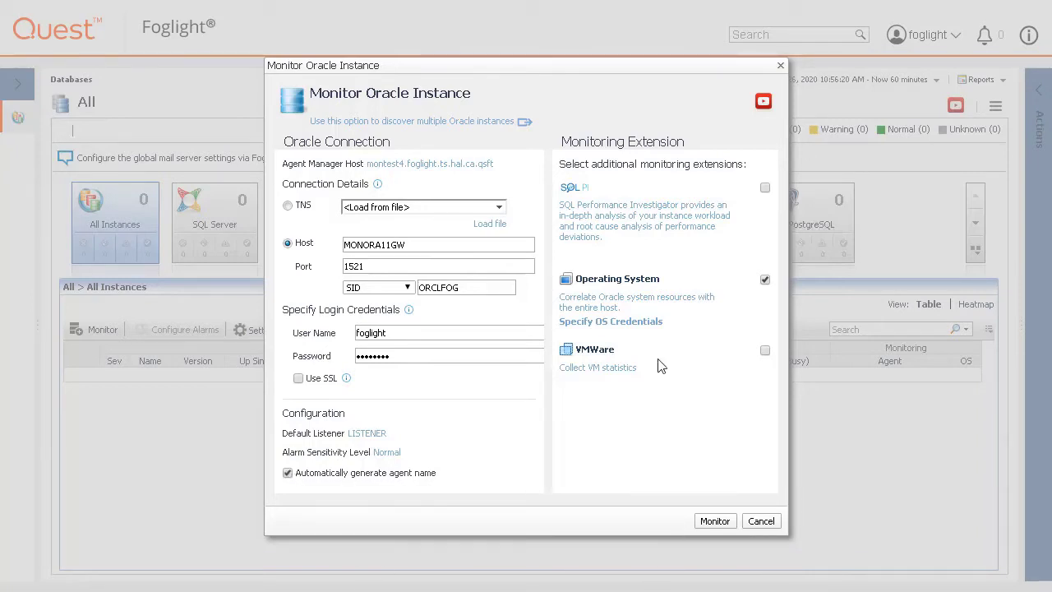
- Apply Windows authentication with the host's domain username and password to the Operating System extension
click(611, 322)
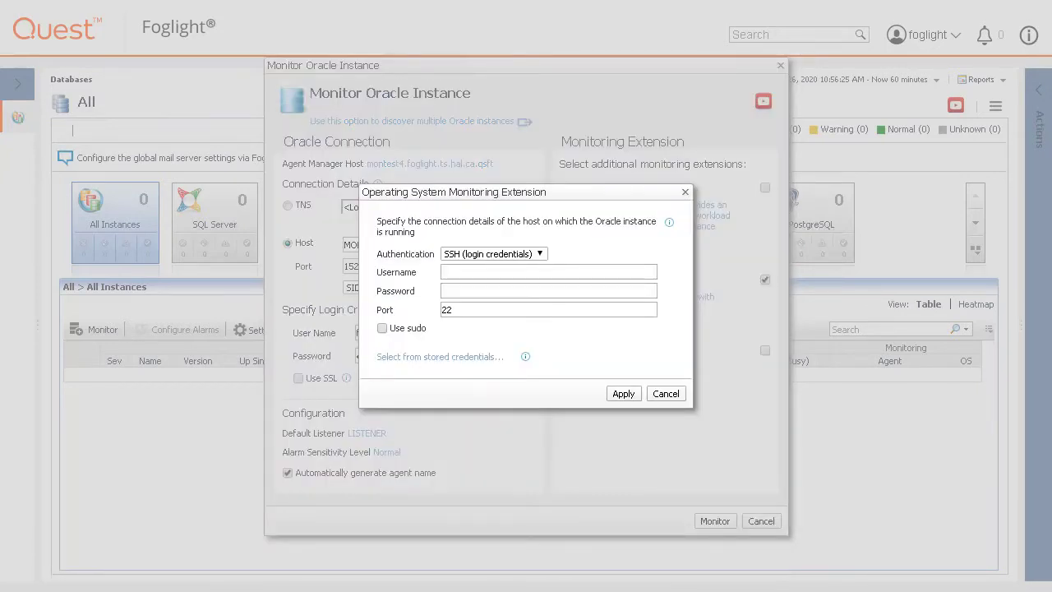
mouse_move(669, 223)
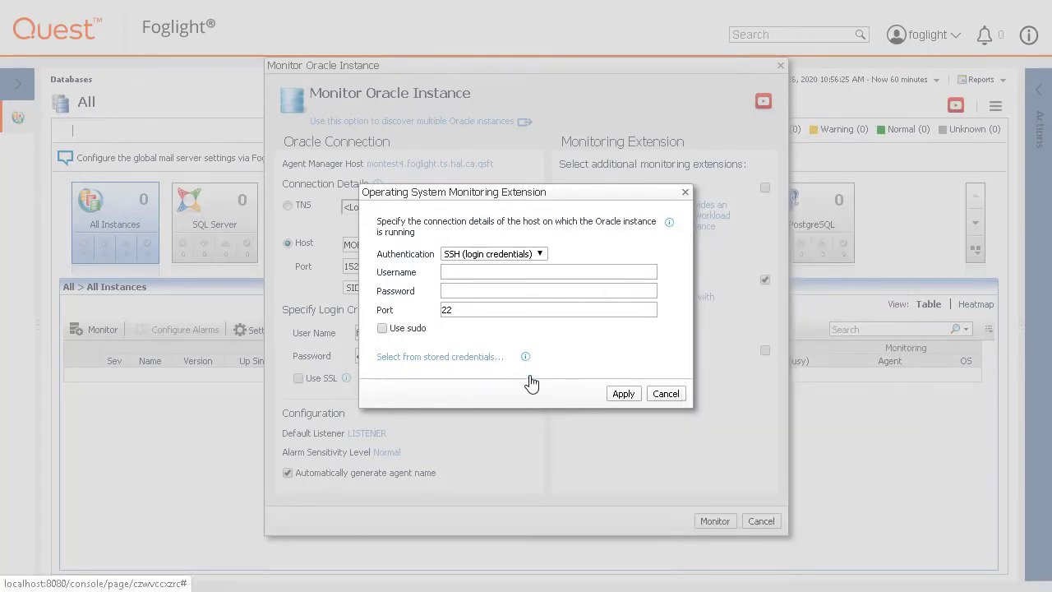
mouse_move(526, 358)
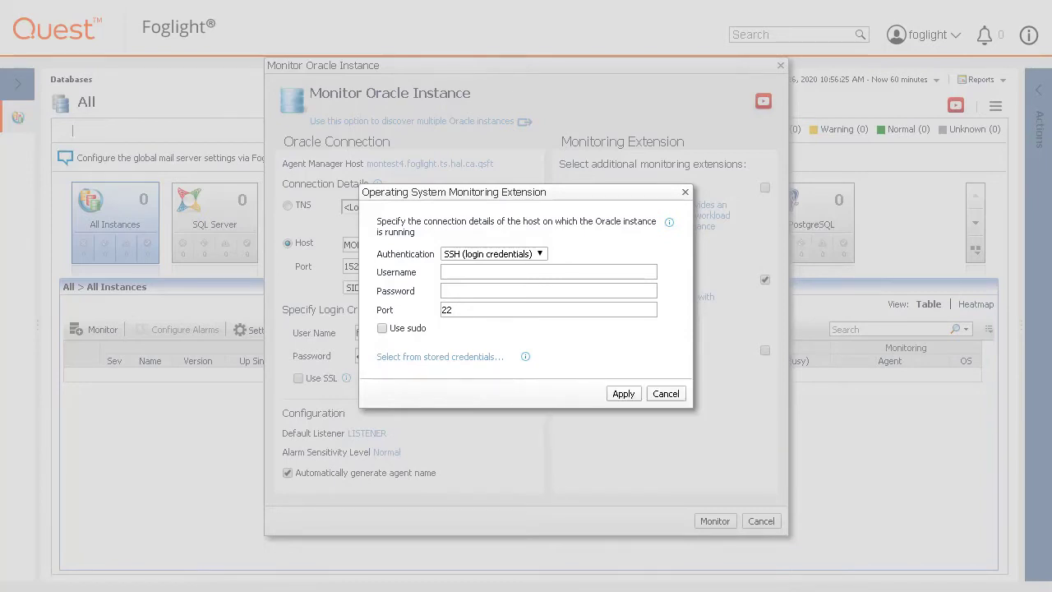
click(540, 256)
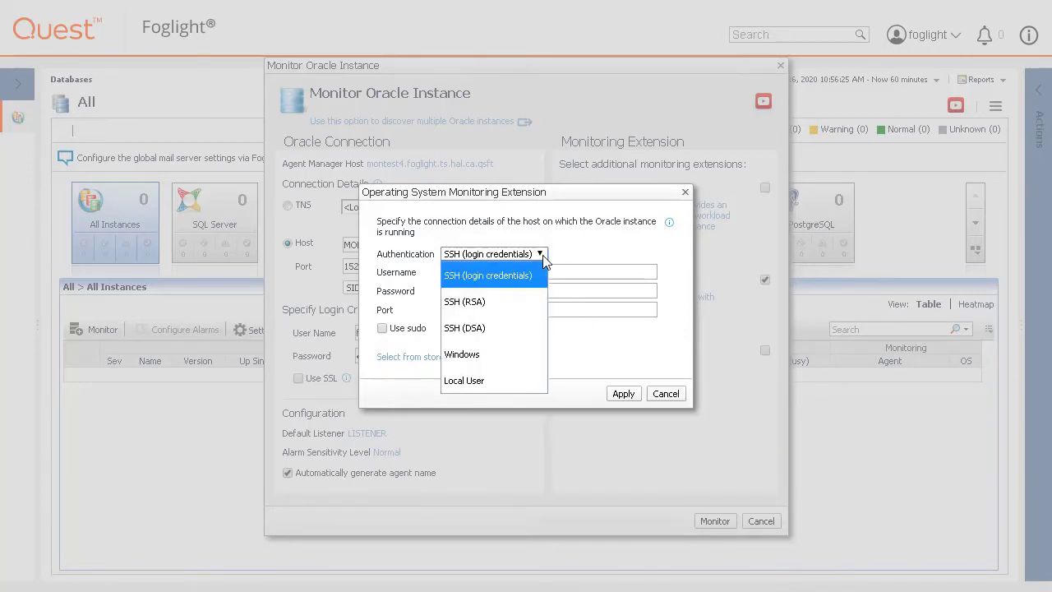
click(513, 354)
click(476, 272)
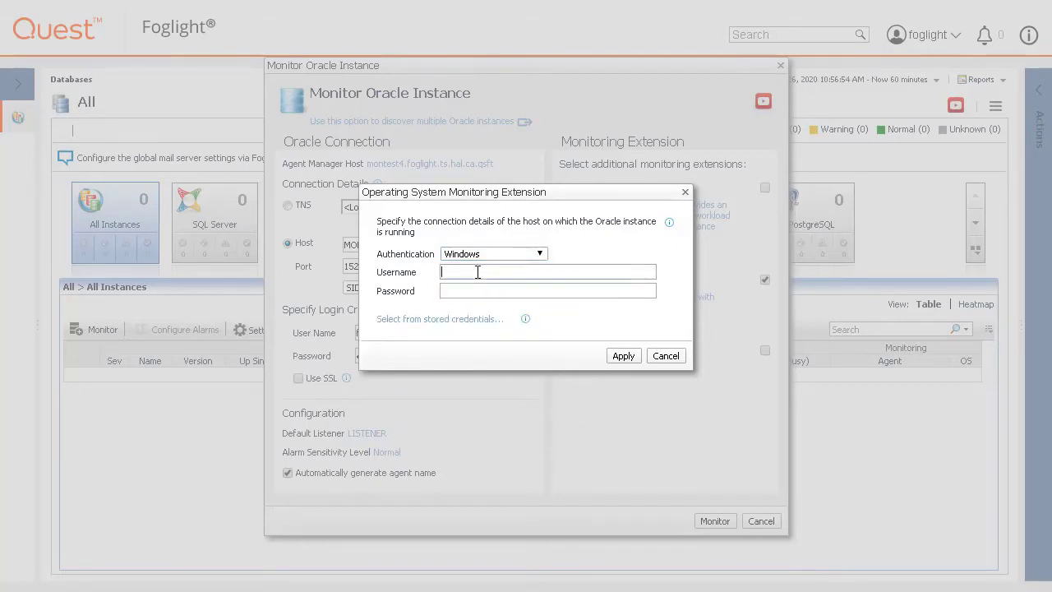
text(FOGLIGHT\CLADMIN)
key(Tab)
text(••••••••)
click(623, 355)
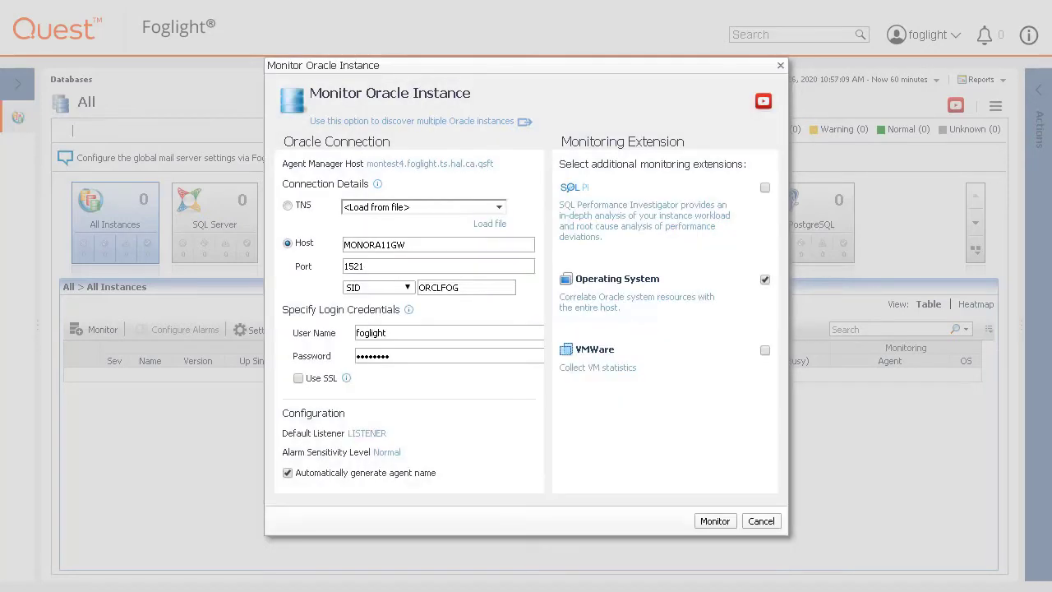
- Cancel the VMware extension setup after reading the vCenter help, leaving VMware unchecked
click(585, 368)
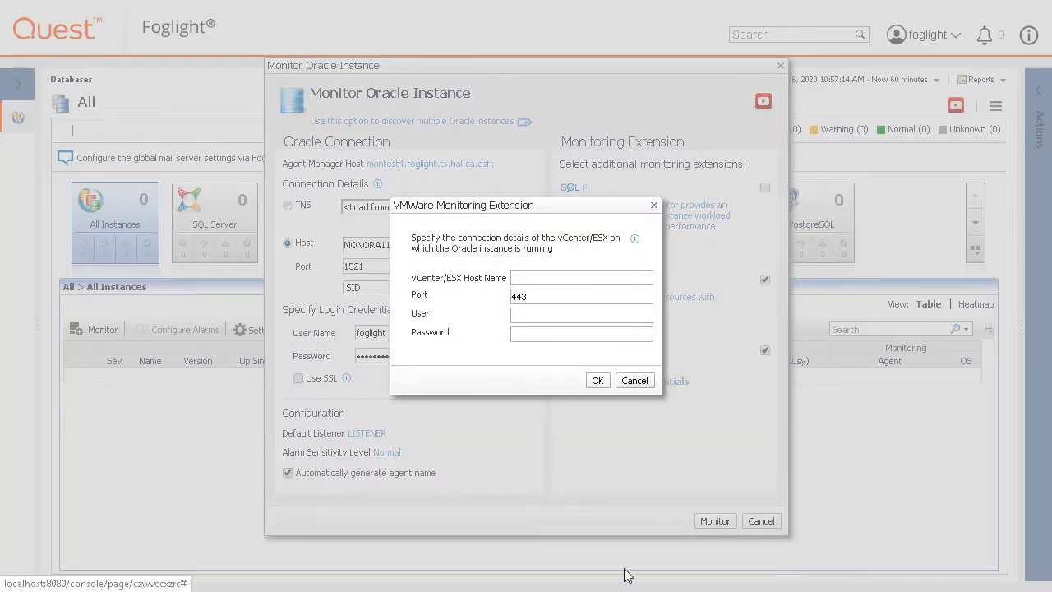
click(635, 238)
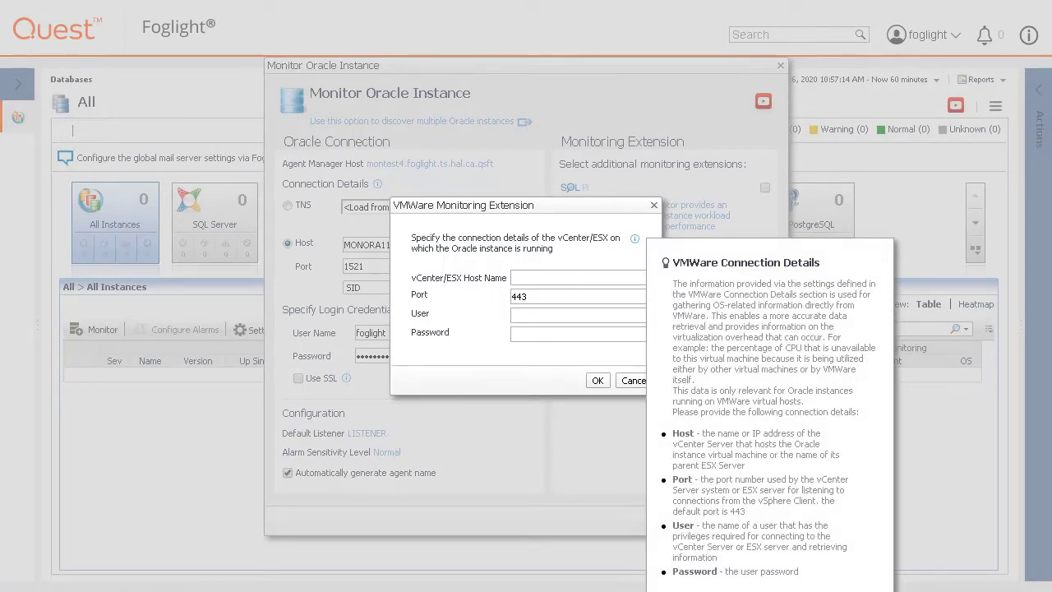
click(633, 381)
click(633, 380)
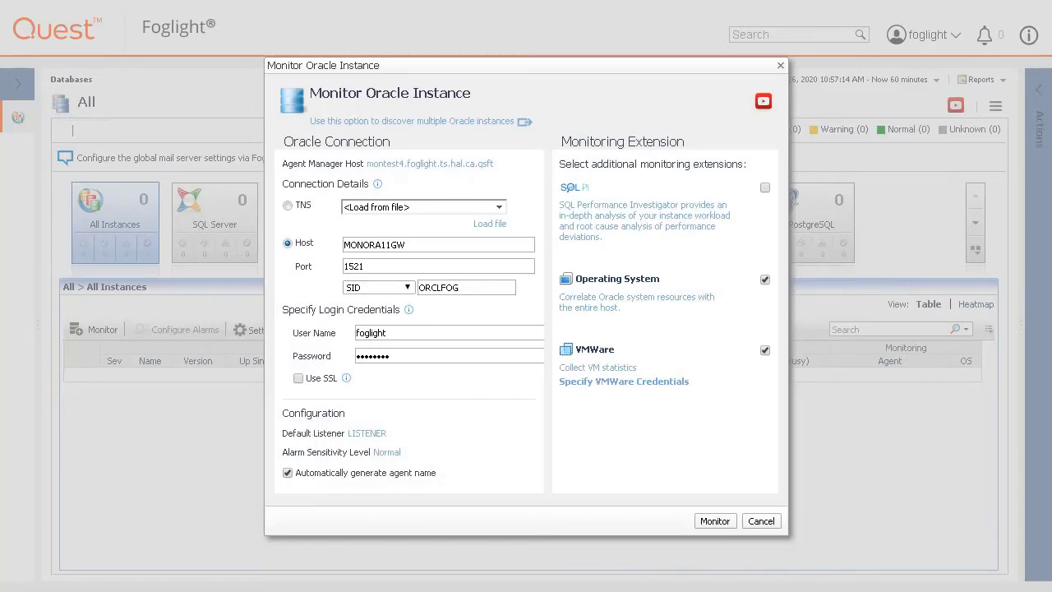
click(765, 350)
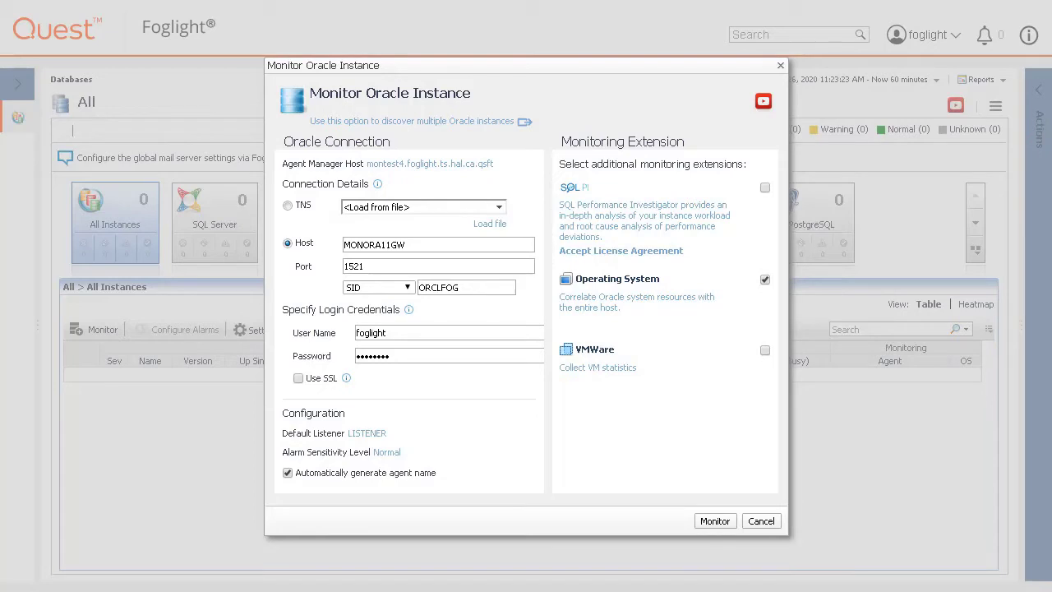
- Enable SQL PI and assign the listed Windows 64 agent manager to its repository
click(764, 187)
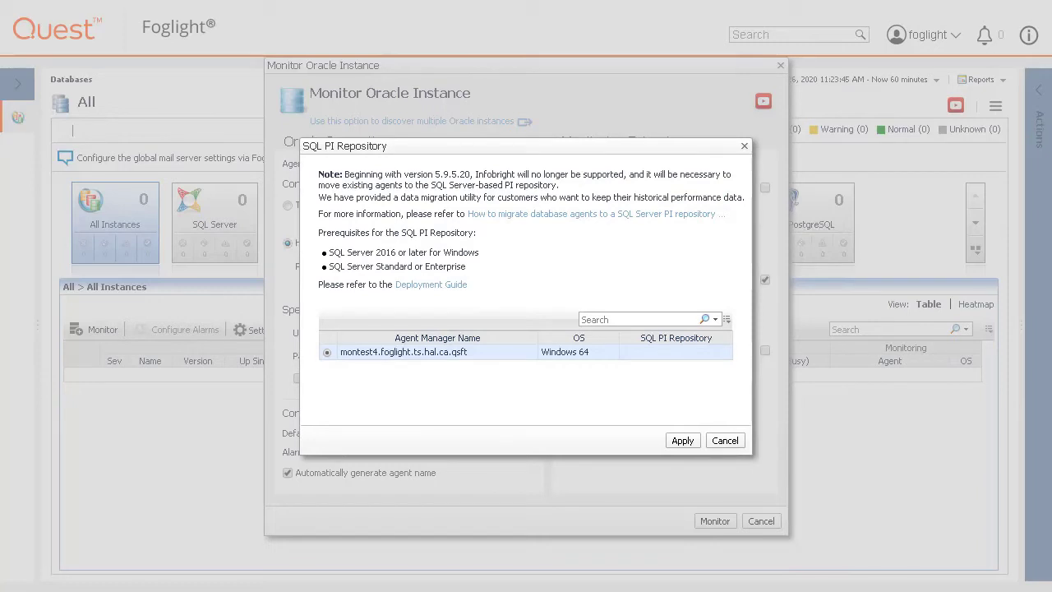
click(687, 443)
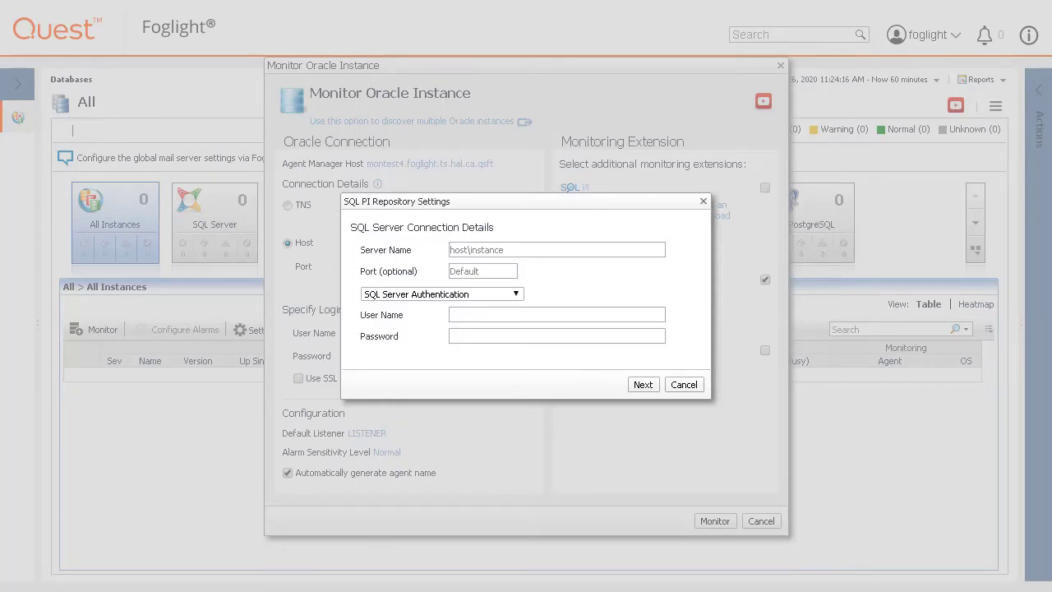
- Connect the SQL PI repository to MONSQL2016A2 using AD authentication with the domain account and password
click(537, 249)
text(MONSQL)
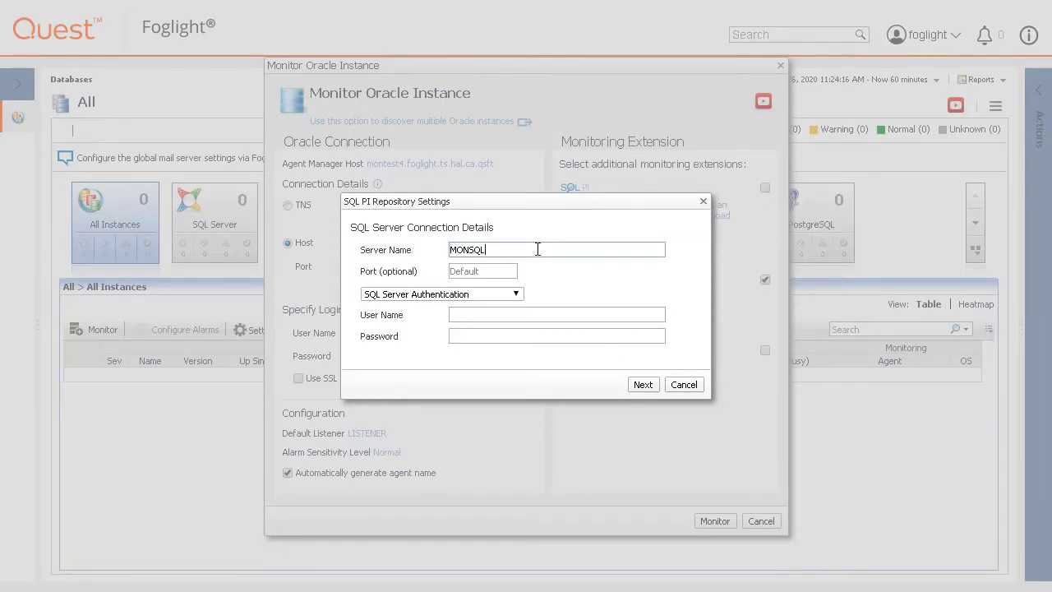
text(2016A2)
key(Tab)
click(503, 294)
click(503, 310)
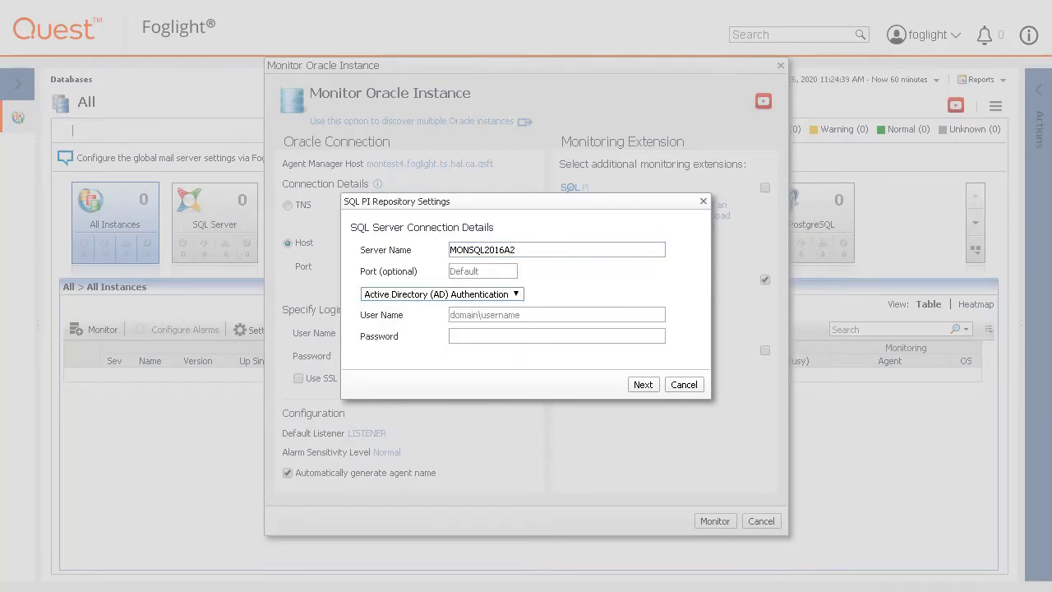
click(477, 314)
text(FOGLIGHT\CLADMIN)
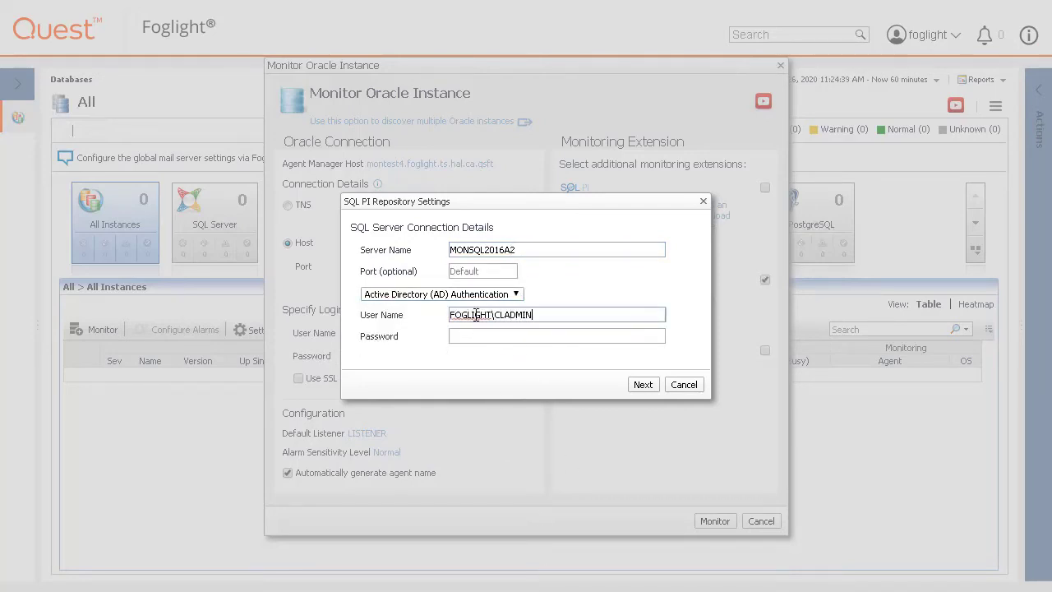
key(Tab)
text(********)
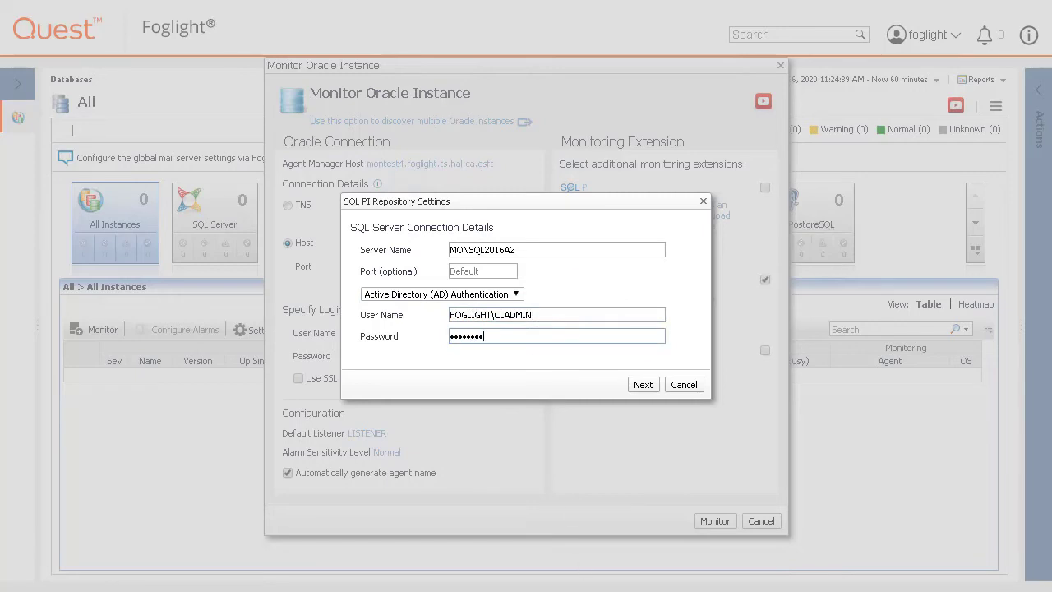
key(Return)
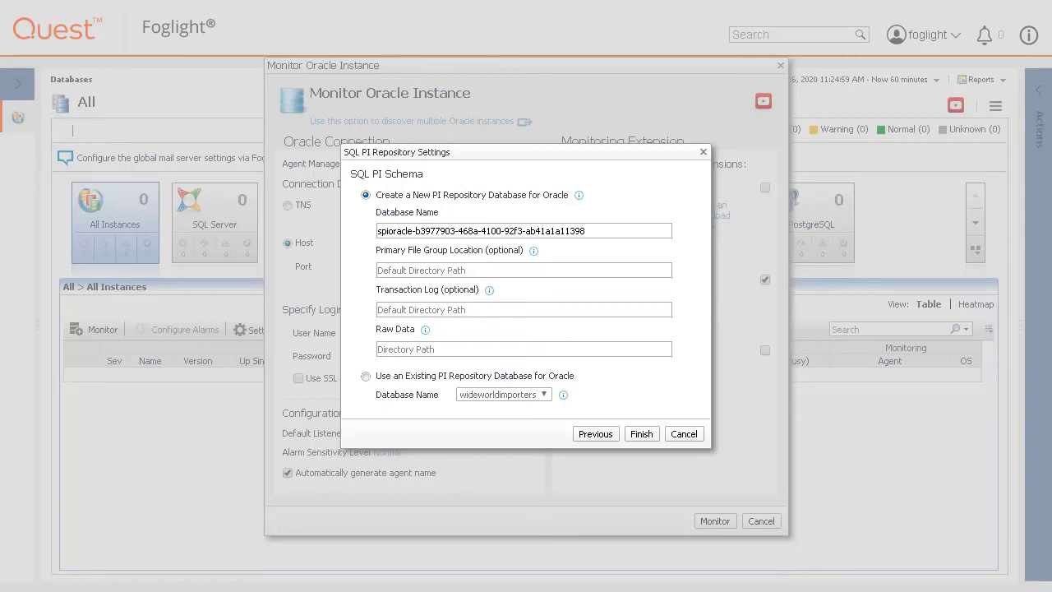
- Review the help notes for new repository, primary file group, transaction log and Raw Data settings
click(578, 196)
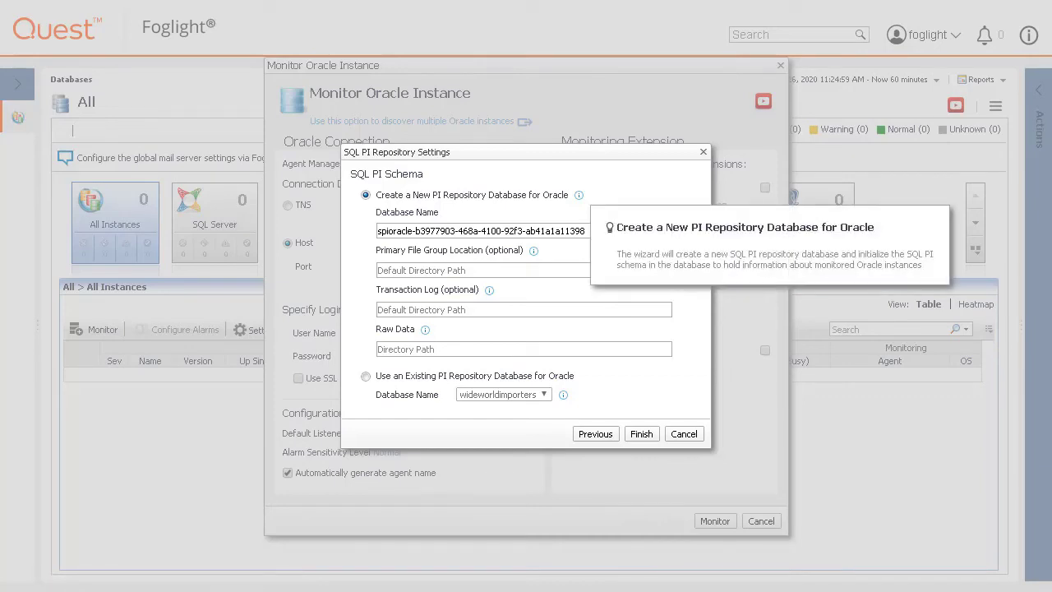
click(359, 268)
click(533, 251)
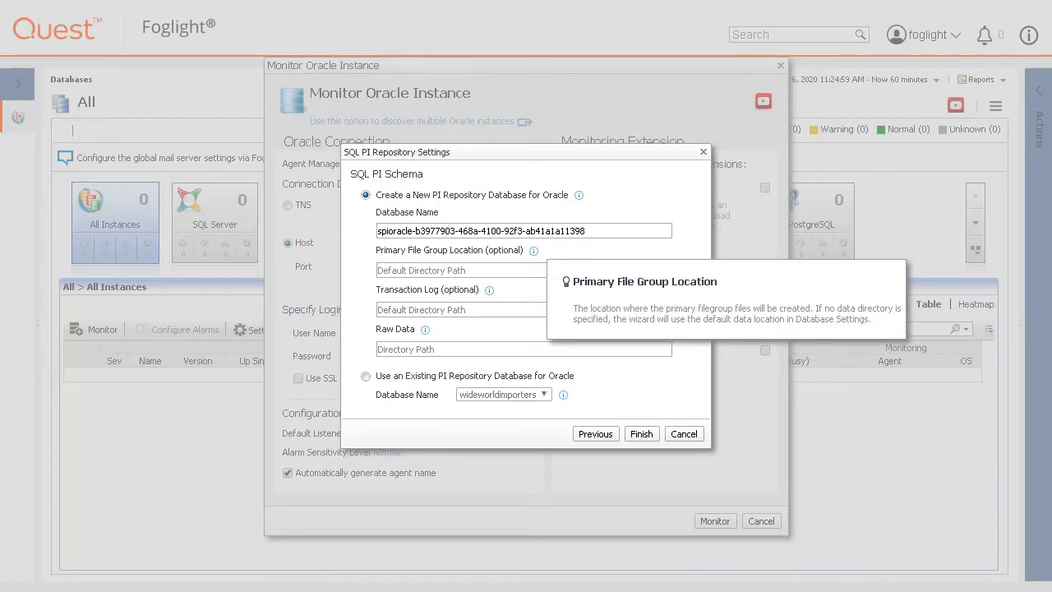
click(362, 301)
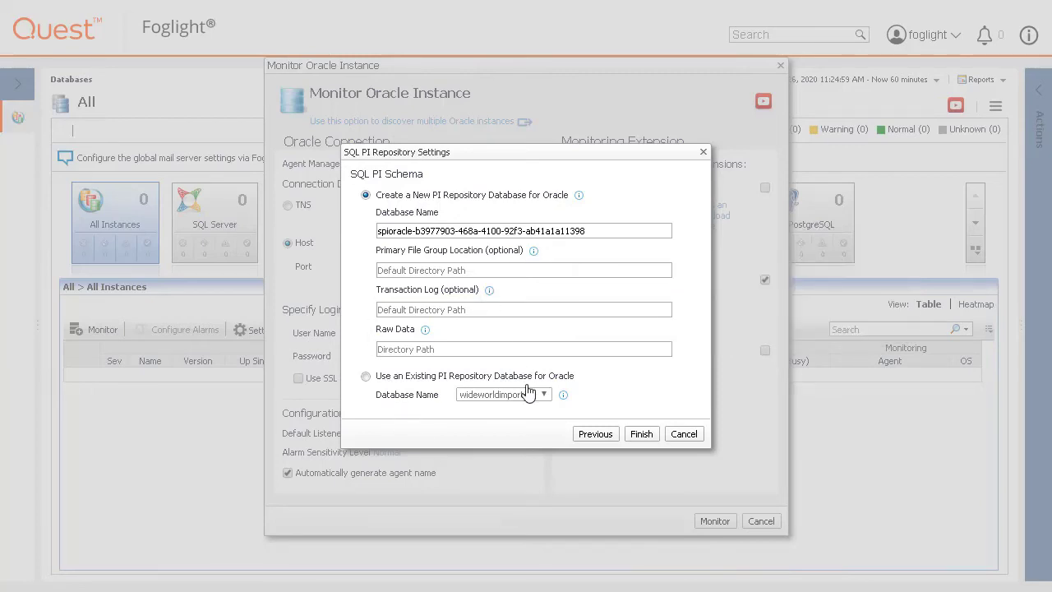
click(489, 289)
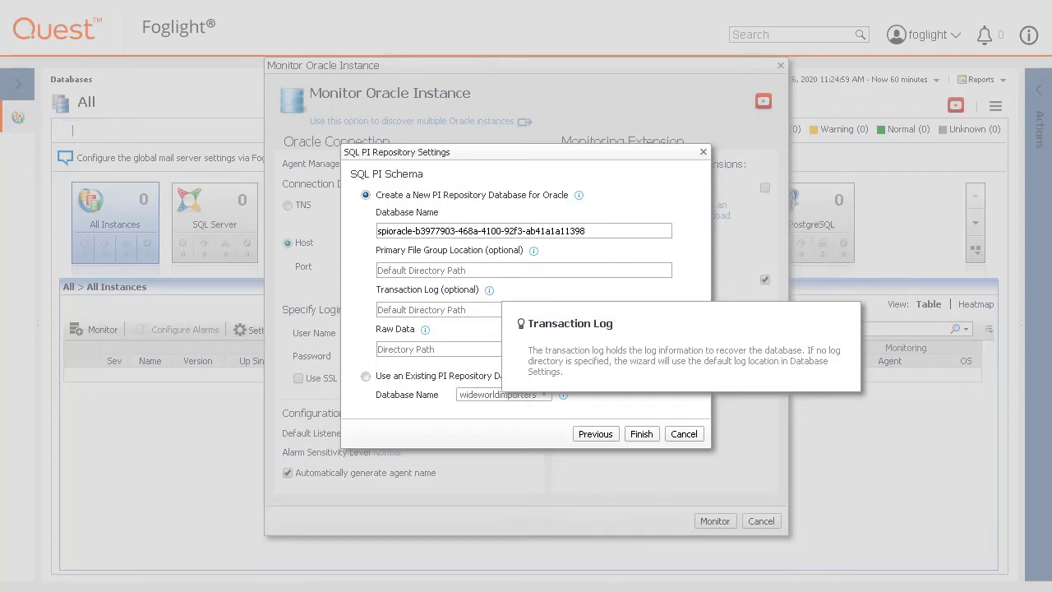
click(363, 350)
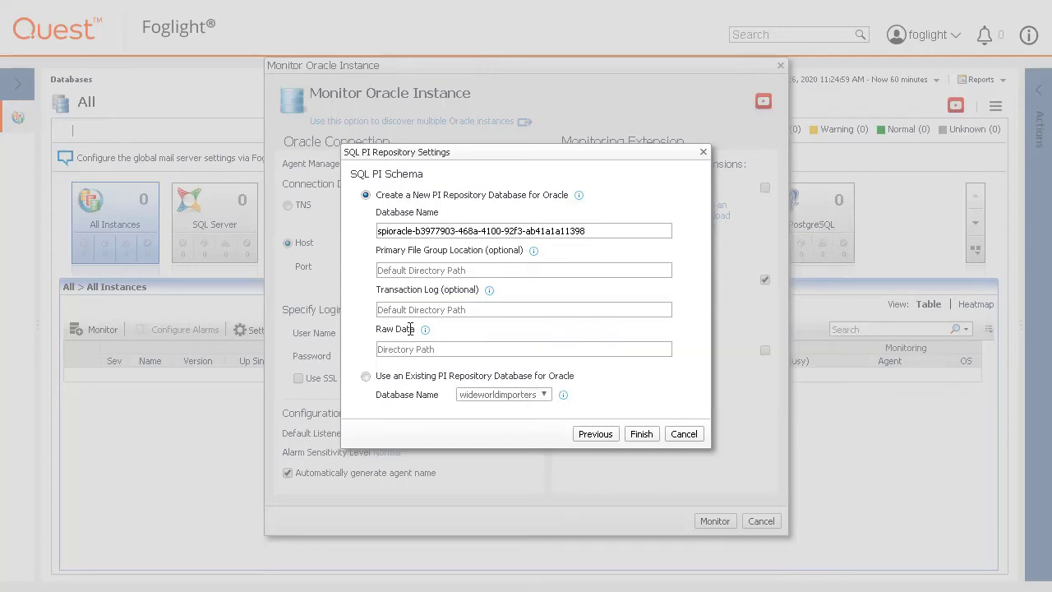
click(425, 329)
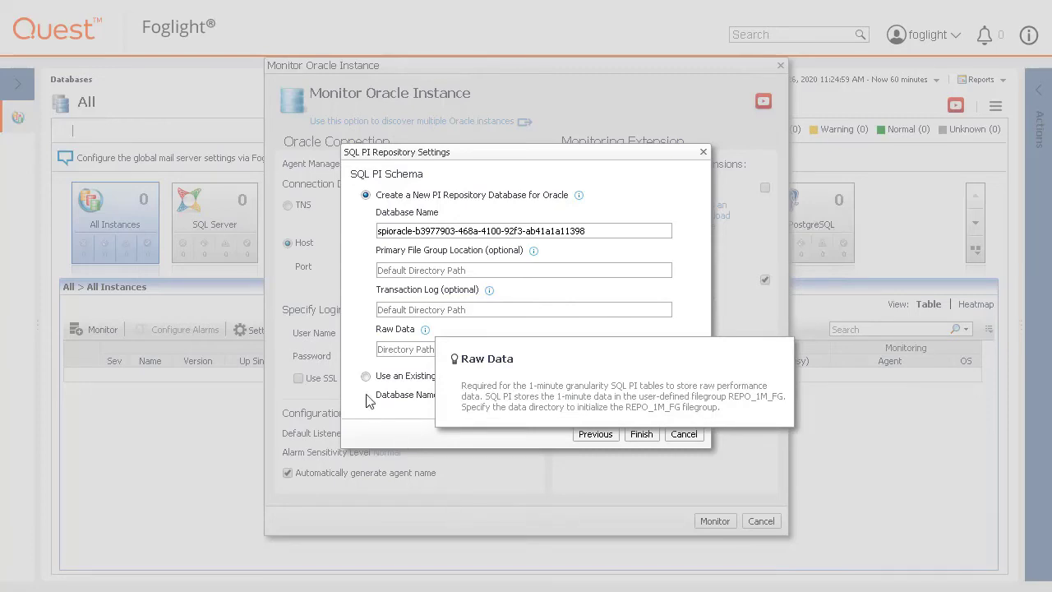
- Set the raw data location to C:\RAW and finish the repository setup
click(387, 348)
text(C:\RA)
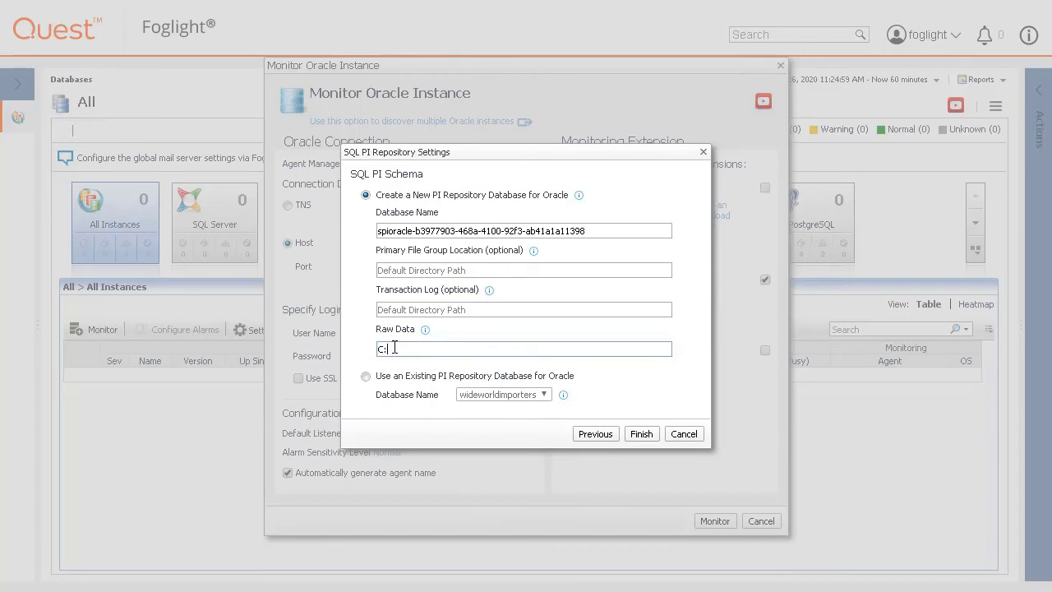
text(W)
click(562, 394)
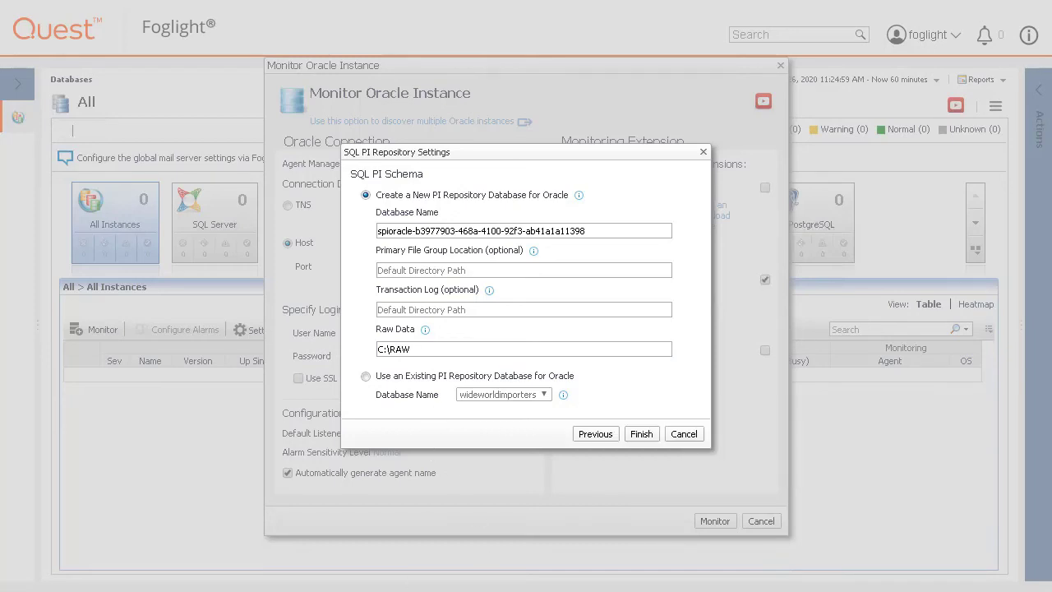
click(645, 438)
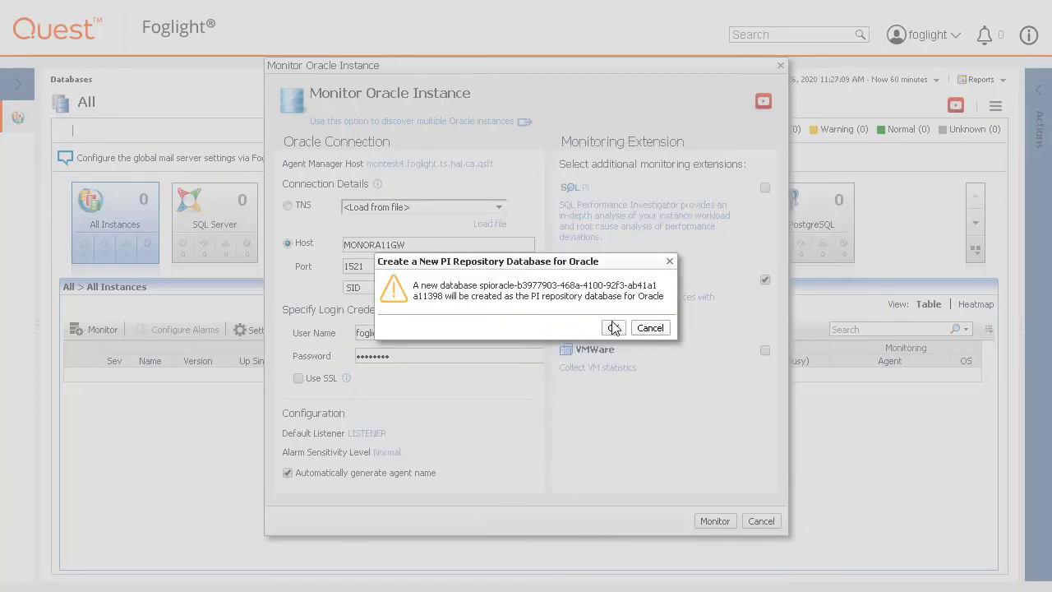
- Confirm creation of the new spioracle repository database and close the success message
click(614, 328)
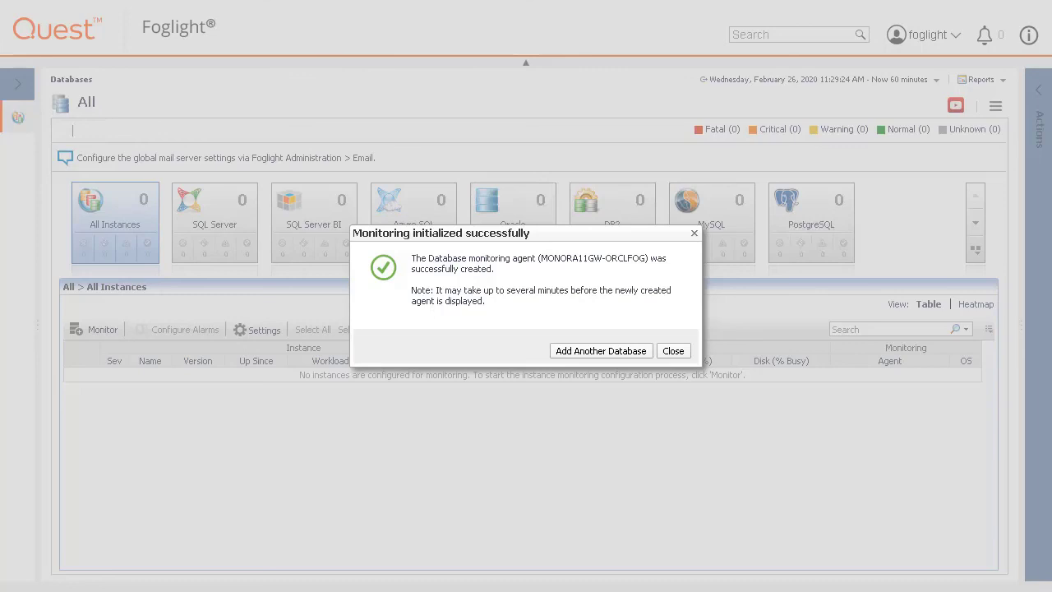
click(674, 353)
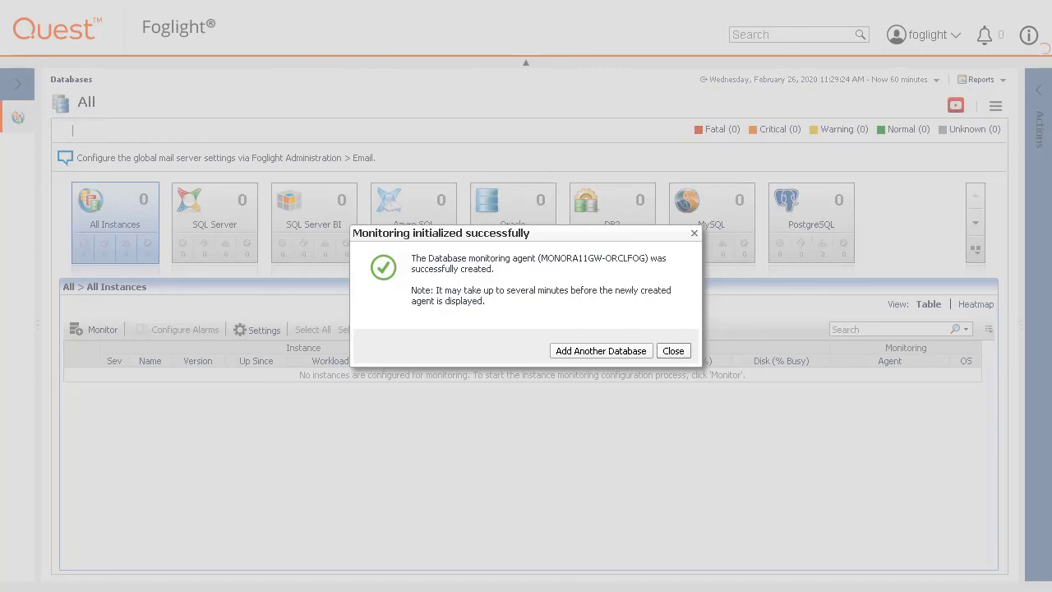